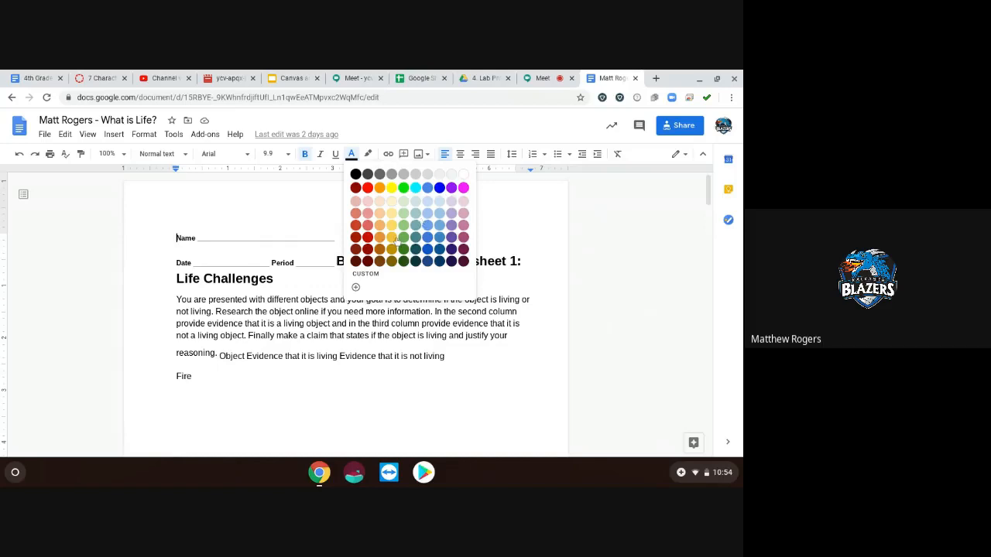
{"action": "left_click", "coordinate": [380, 354]}
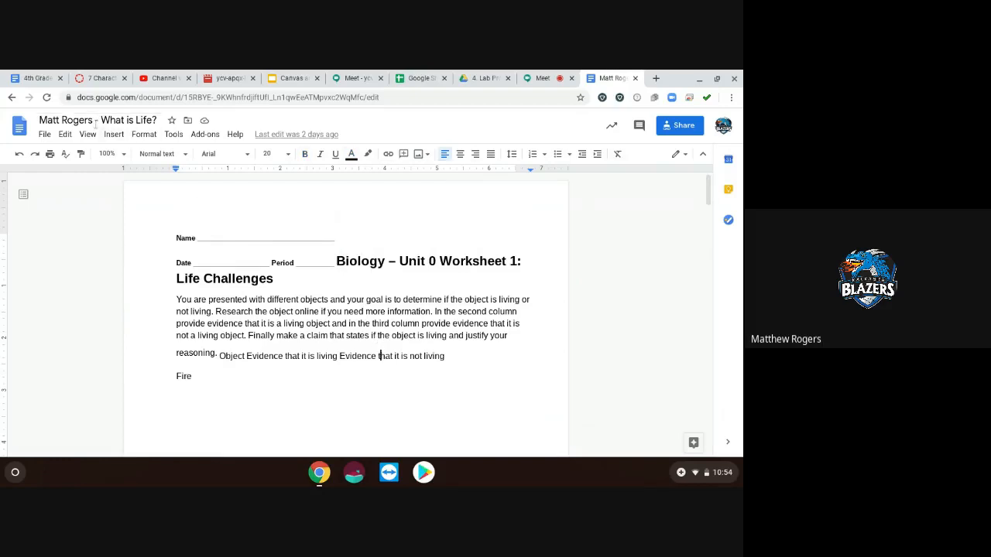
{"action": "left_click", "coordinate": [45, 120]}
{"action": "left_click_drag", "start_coordinate": [44, 121], "coordinate": [152, 122]}
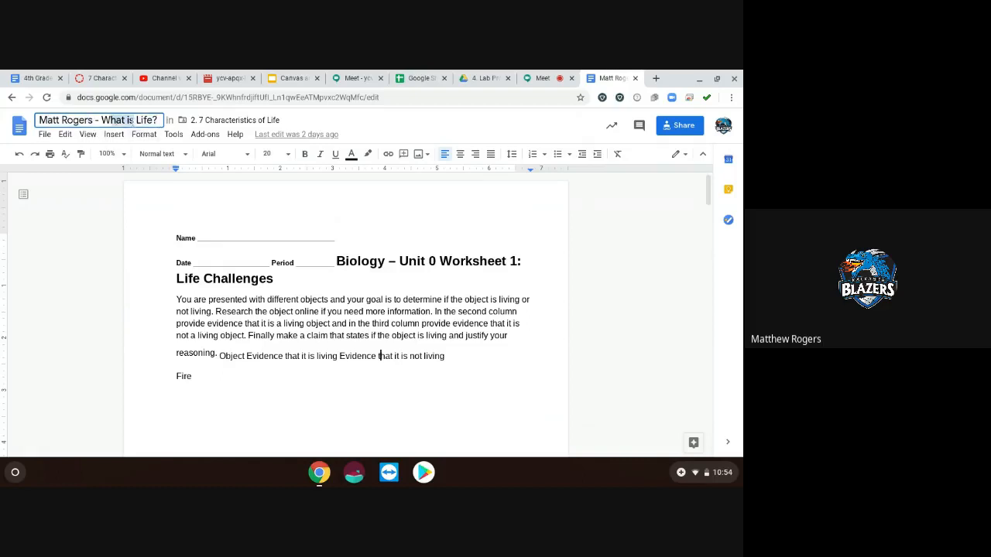
{"action": "left_click", "coordinate": [109, 120]}
Switch to Canvas and open the "What is Life?" assignment in the 4th hr - BIOLOGY - S1 course.
{"action": "left_click", "coordinate": [93, 72]}
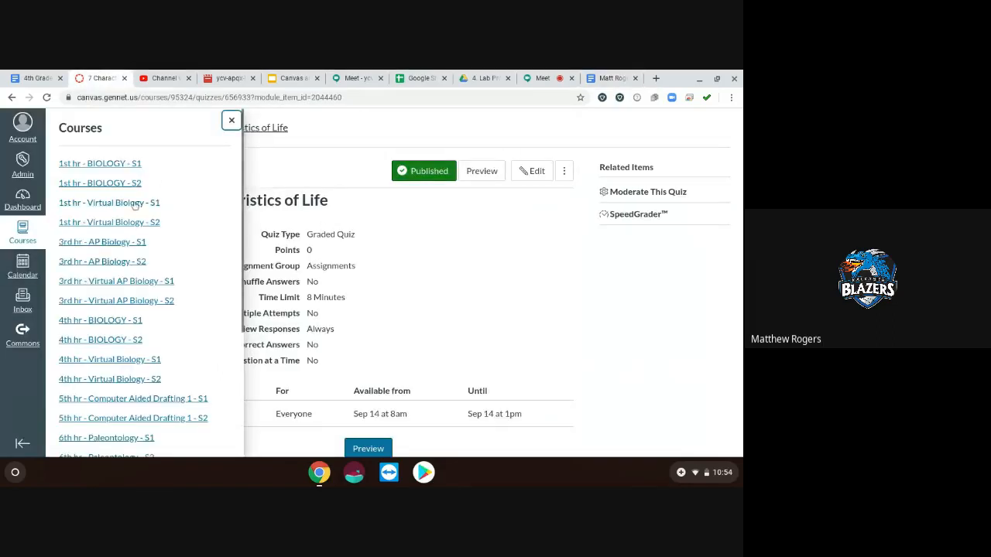
{"action": "left_click", "coordinate": [126, 324]}
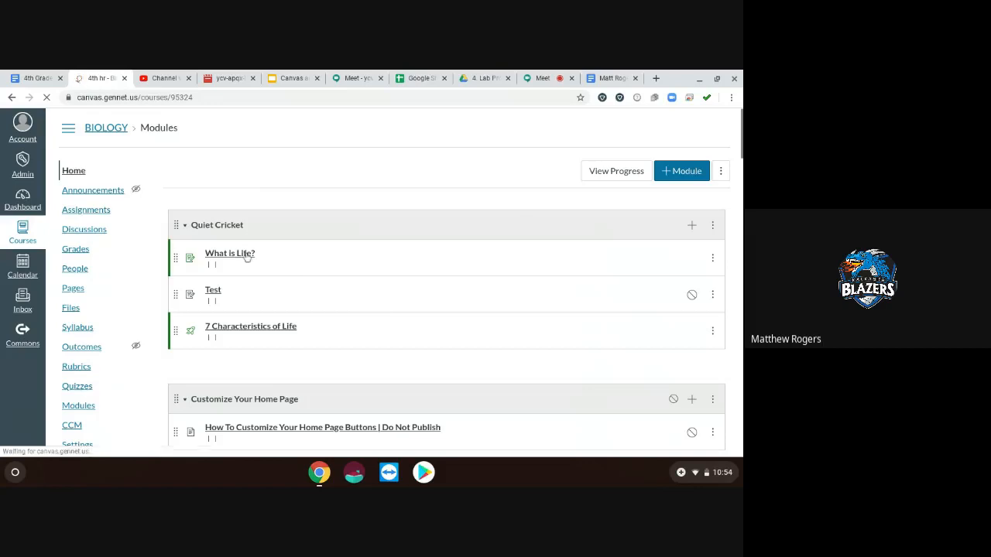
{"action": "left_click", "coordinate": [242, 257]}
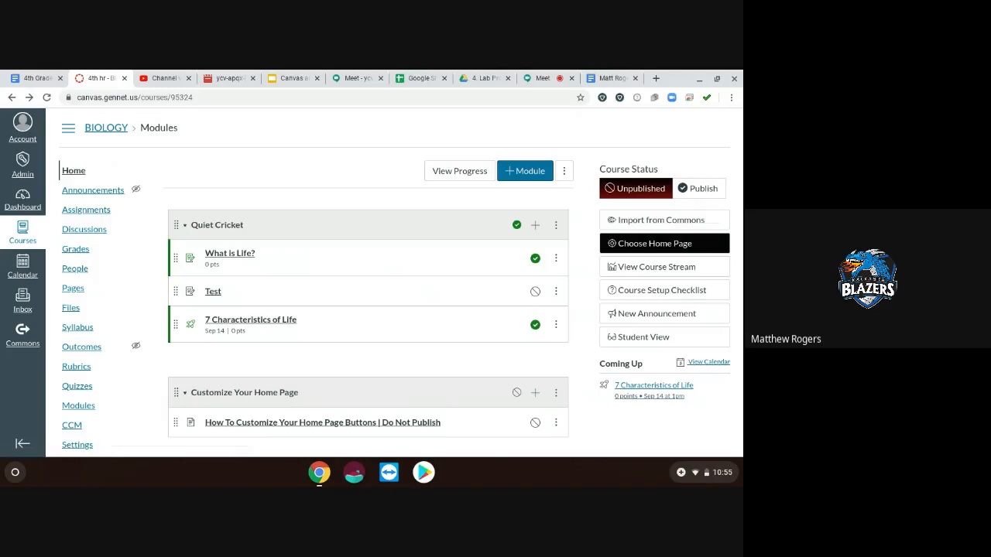
View the Biology course as a student and open the "What is Life?" assignment.
{"action": "left_click", "coordinate": [654, 345]}
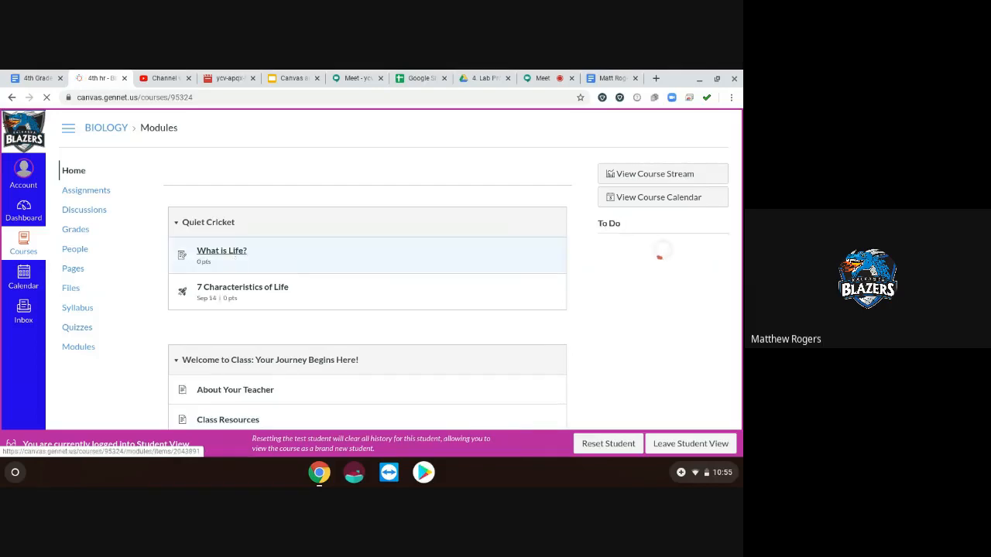
{"action": "left_click", "coordinate": [236, 258]}
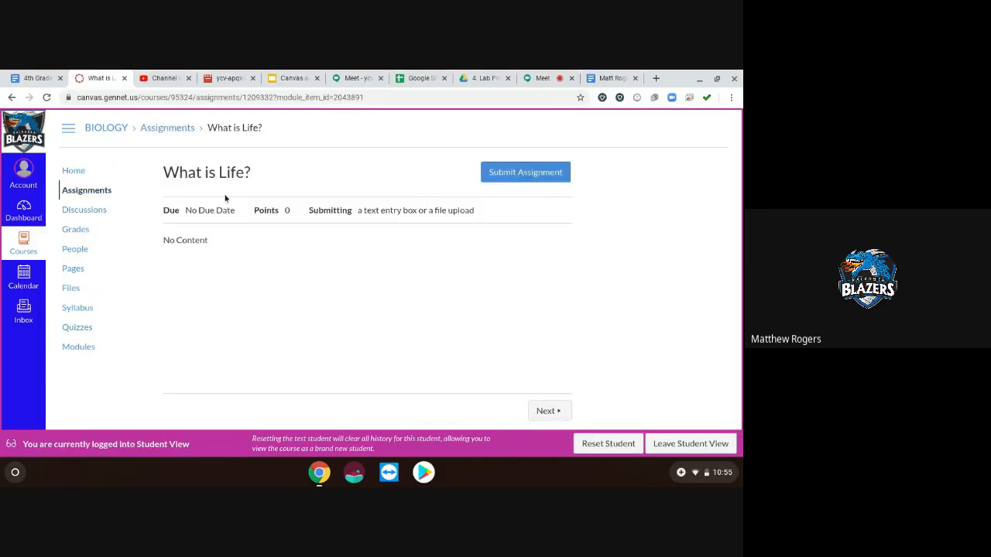
{"action": "key", "text": "Tab"}
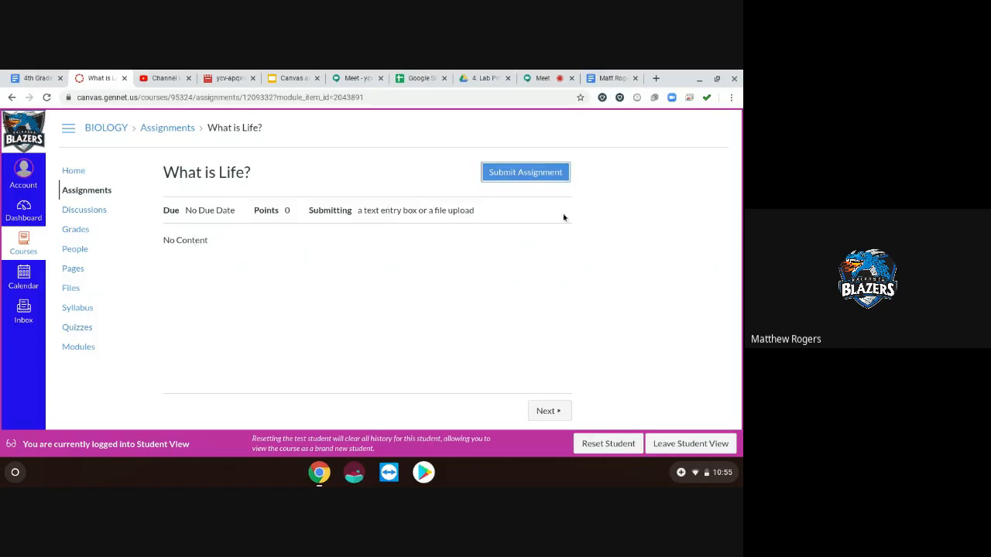
Start a submission for the assignment, look at the text entry option, and return to file upload.
{"action": "left_click", "coordinate": [524, 173]}
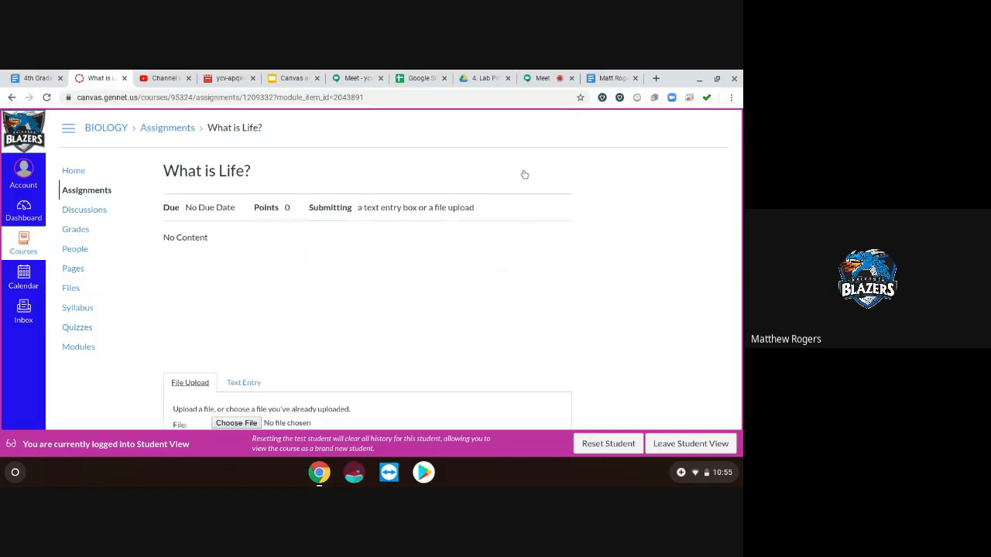
{"action": "scroll", "coordinate": [303, 283], "scroll_direction": "down", "scroll_amount": 3}
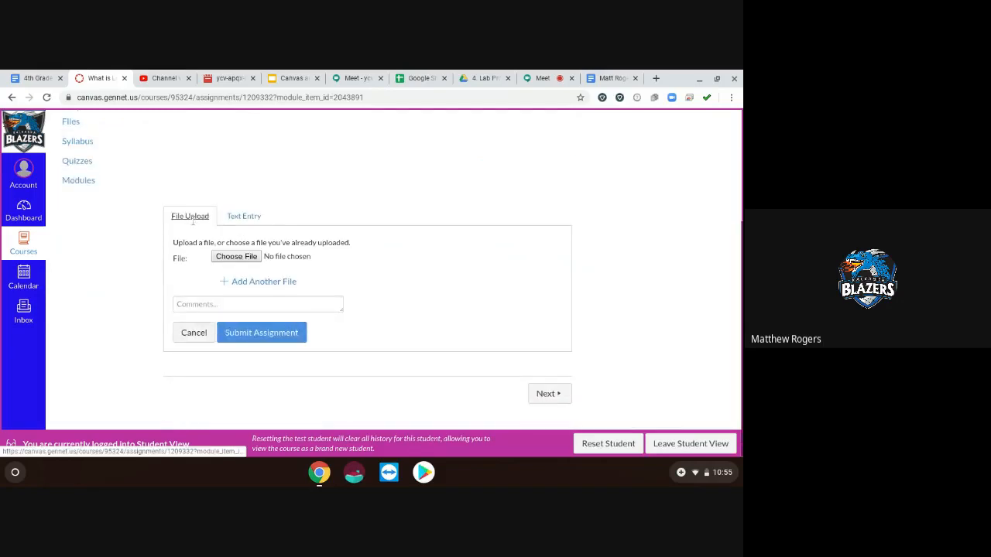
{"action": "left_click", "coordinate": [240, 217]}
{"action": "left_click", "coordinate": [202, 221]}
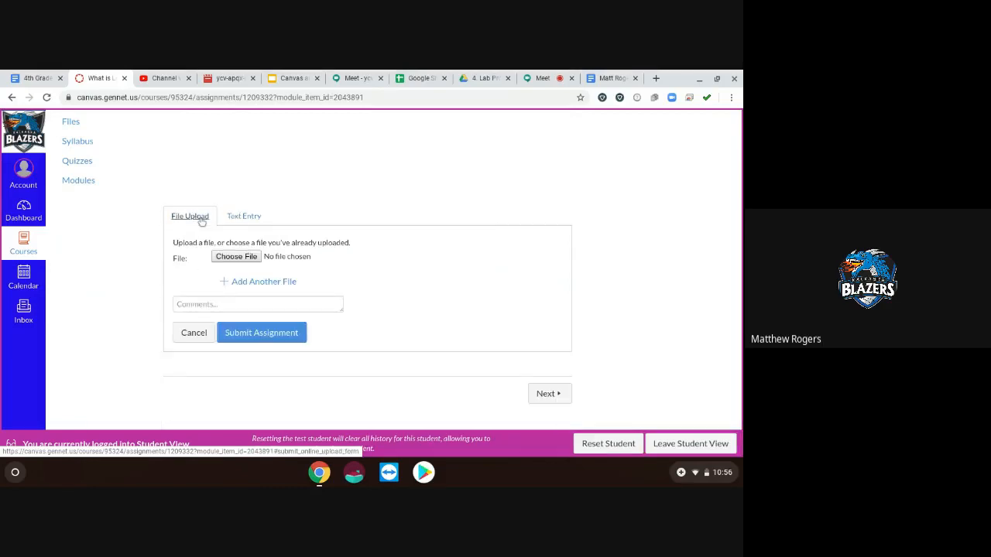
Switch to the "What is Life?" document in Google Docs and download it as a PDF document.
{"action": "left_click", "coordinate": [612, 78]}
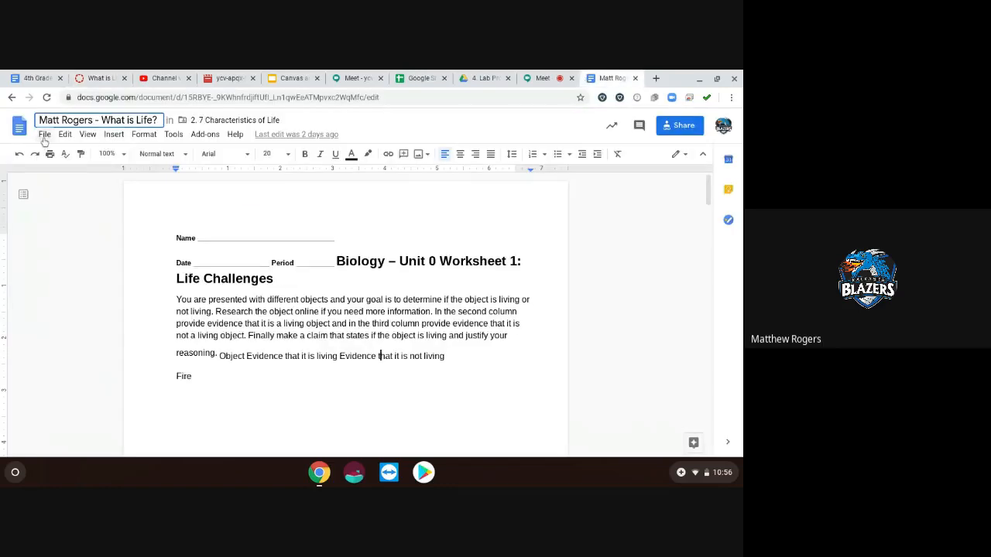
{"action": "left_click", "coordinate": [45, 134]}
{"action": "mouse_move", "coordinate": [100, 263]}
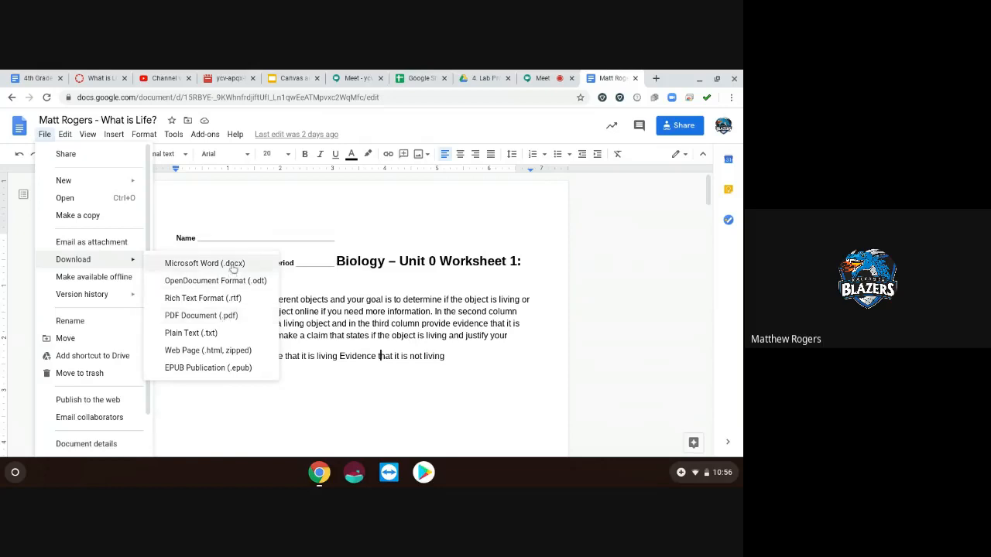
{"action": "left_click", "coordinate": [232, 323]}
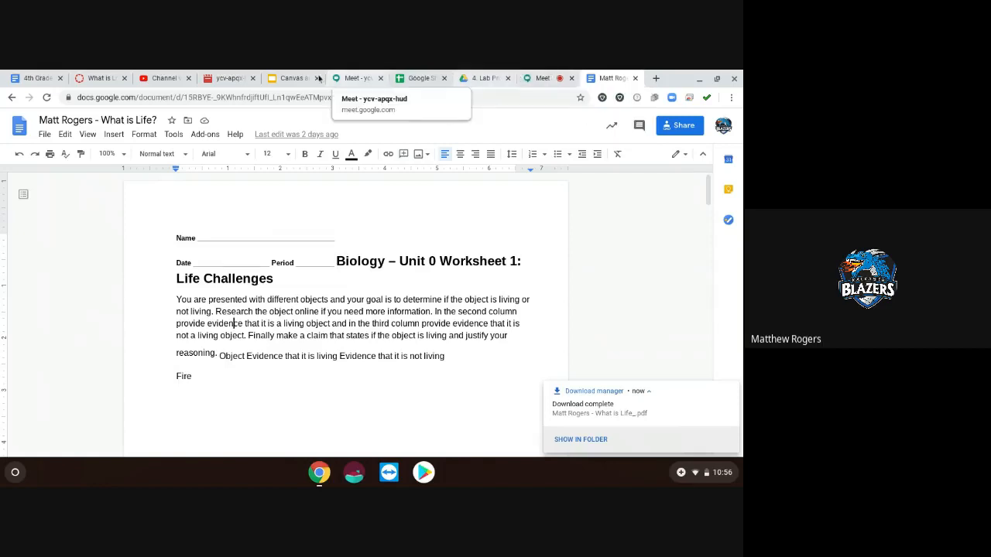
Back in Canvas, attach the downloaded "What is Life" PDF to the assignment's file upload.
{"action": "left_click", "coordinate": [99, 78]}
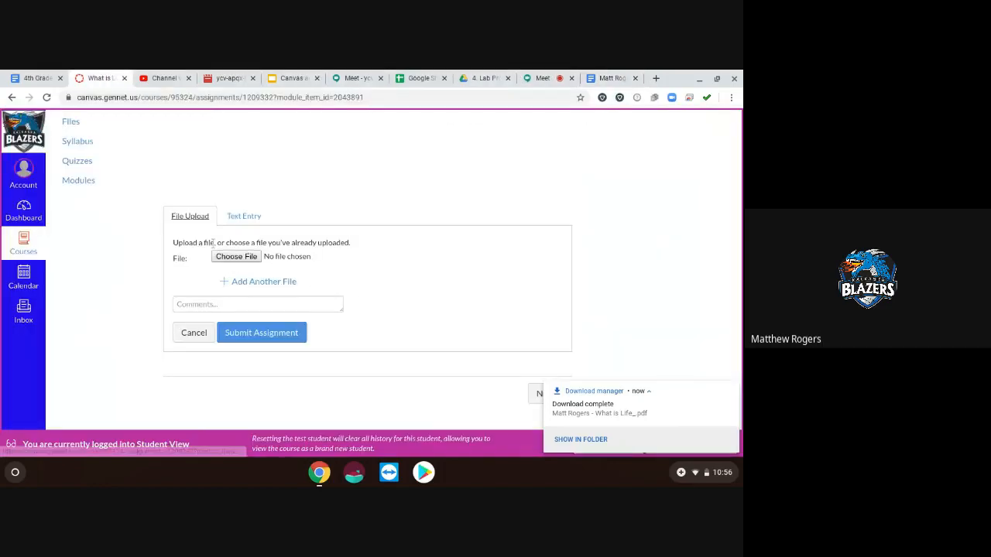
{"action": "left_click", "coordinate": [234, 257]}
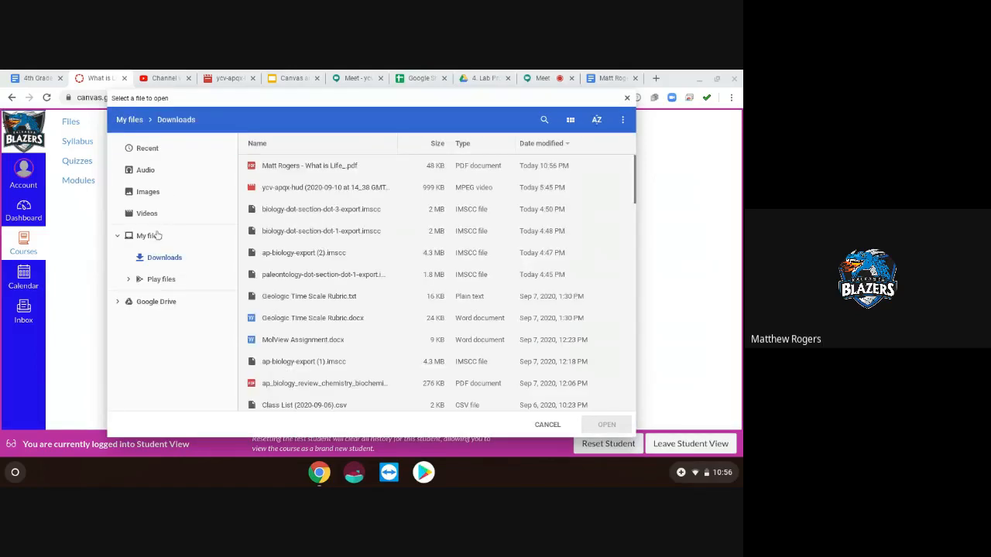
{"action": "left_click", "coordinate": [330, 174]}
{"action": "left_click", "coordinate": [595, 425]}
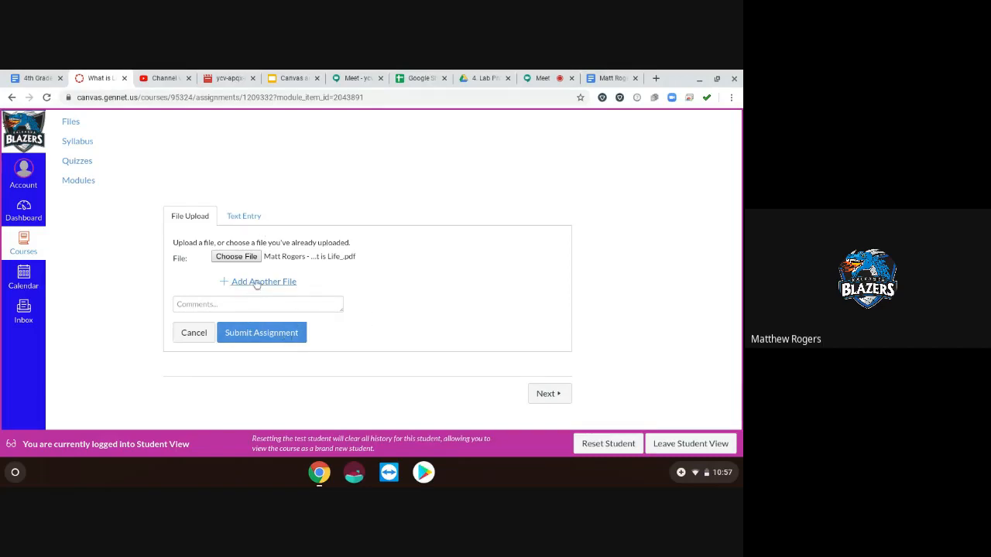
Switch the submission to text entry, then copy the Google Docs document's share link with access for anyone with the link as Editor.
{"action": "left_click", "coordinate": [246, 219]}
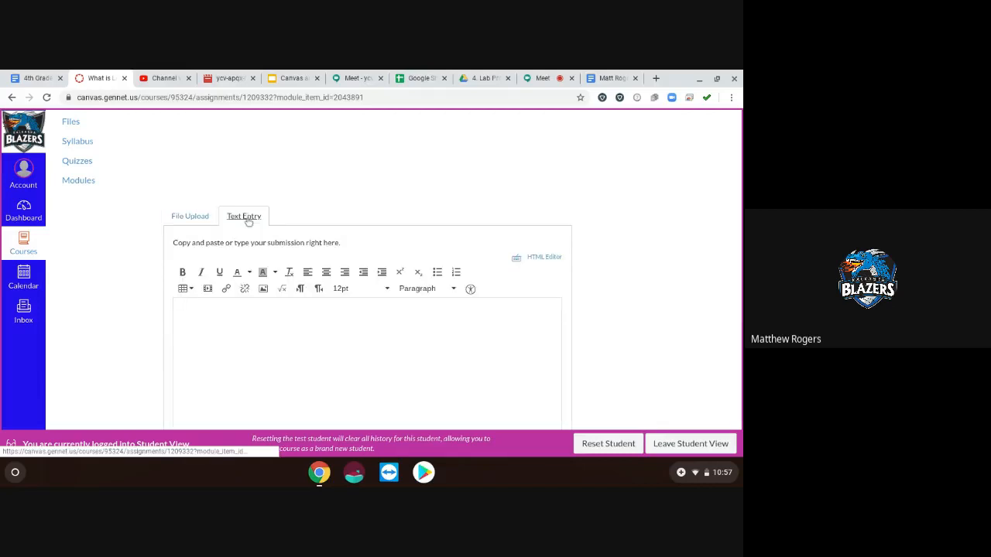
{"action": "left_click", "coordinate": [612, 78]}
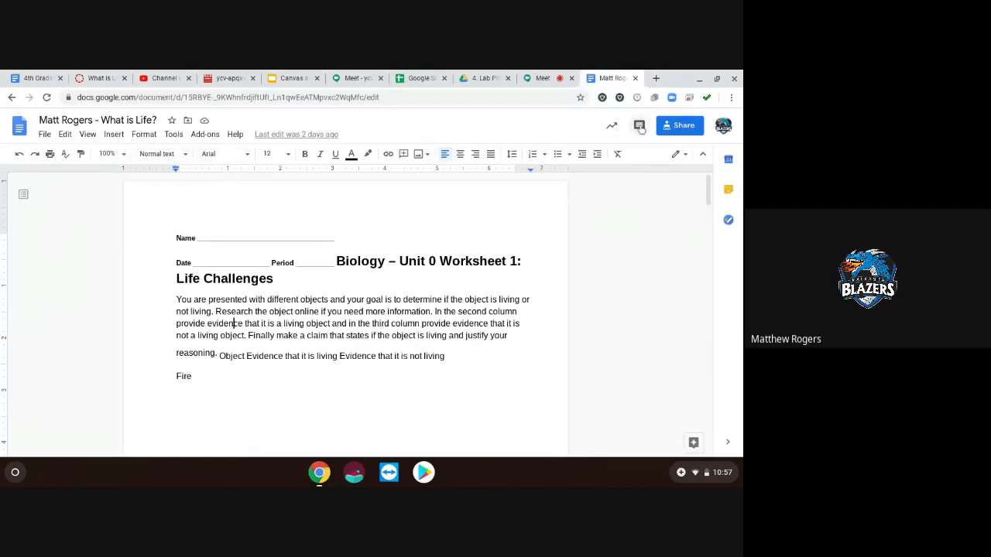
{"action": "left_click", "coordinate": [683, 126]}
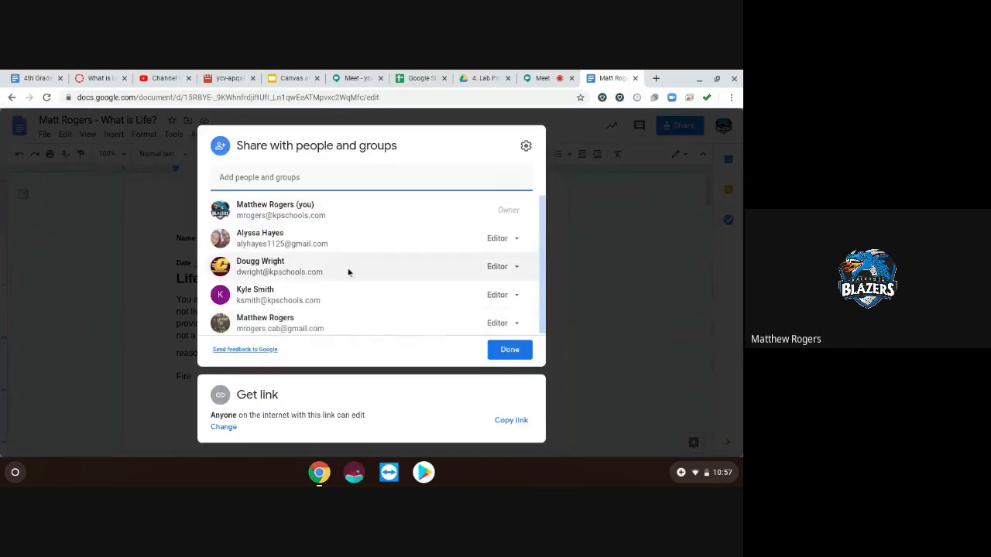
{"action": "scroll", "coordinate": [349, 217], "scroll_direction": "down", "scroll_amount": 1}
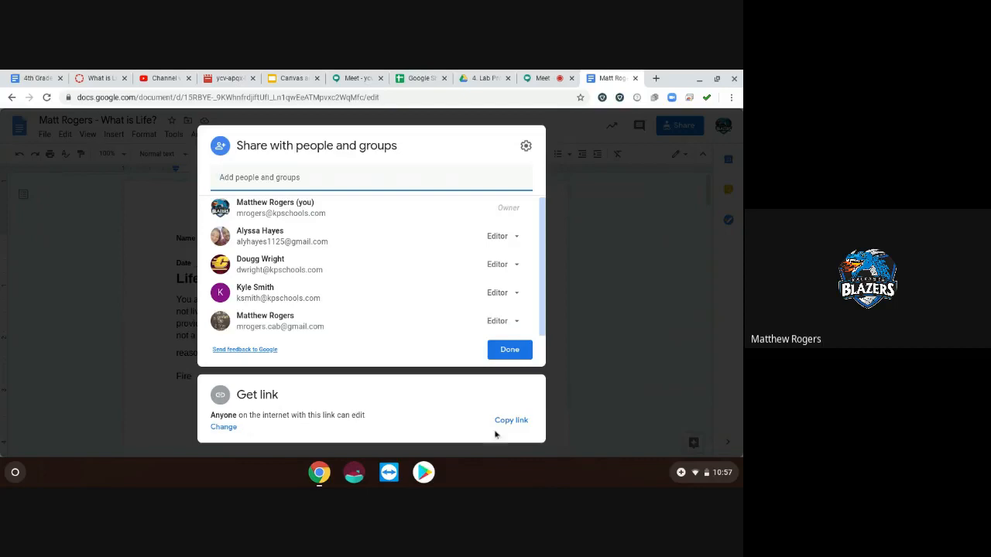
{"action": "left_click", "coordinate": [226, 429]}
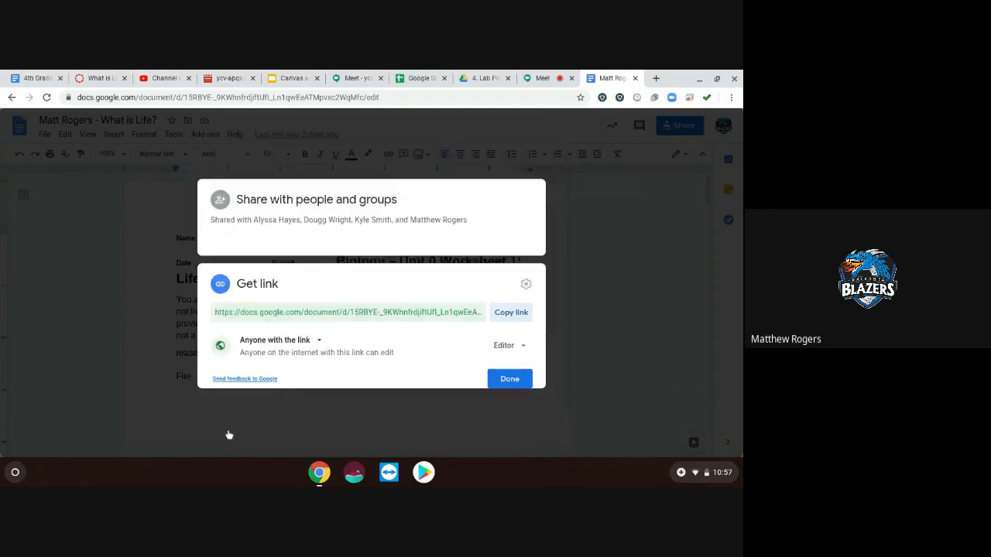
{"action": "left_click", "coordinate": [515, 333]}
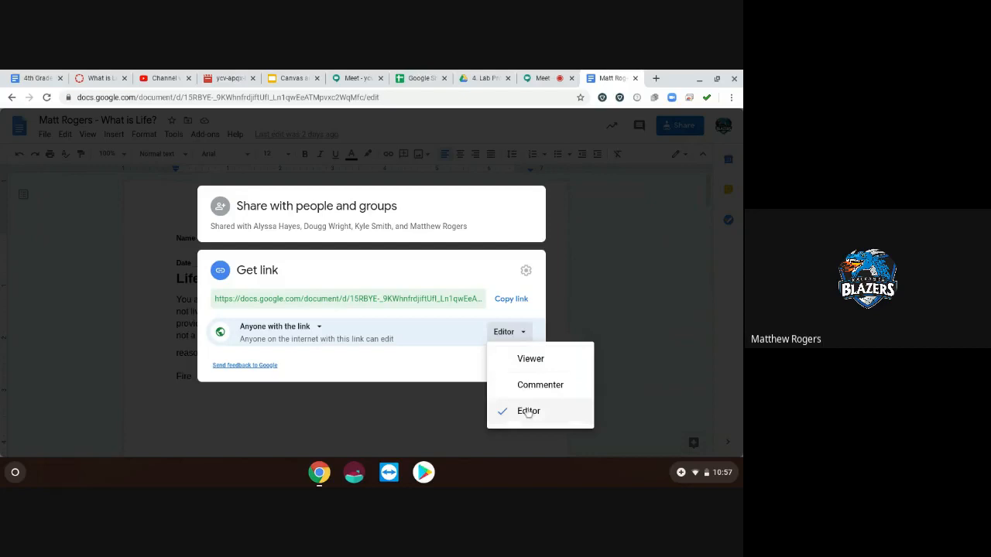
{"action": "left_click", "coordinate": [528, 411]}
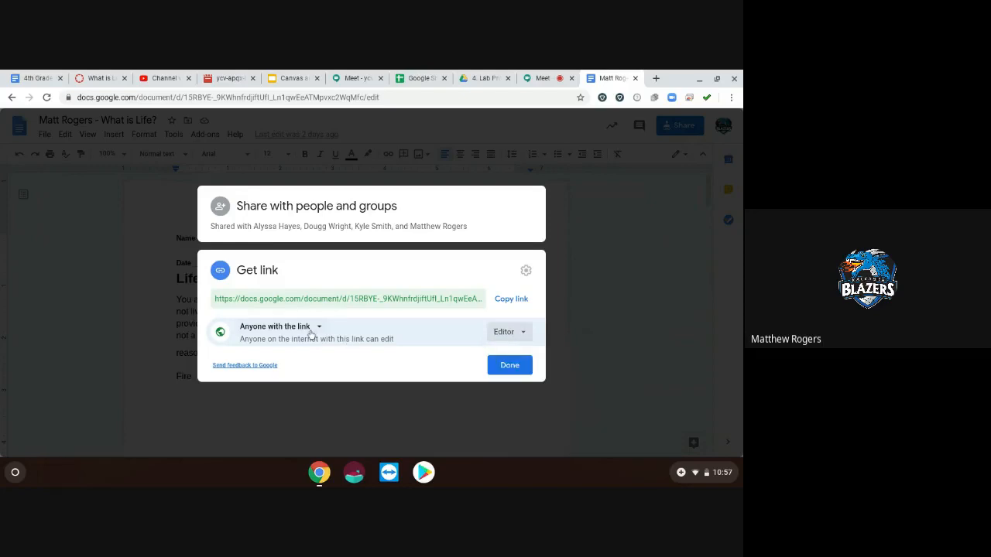
{"action": "left_click", "coordinate": [309, 330]}
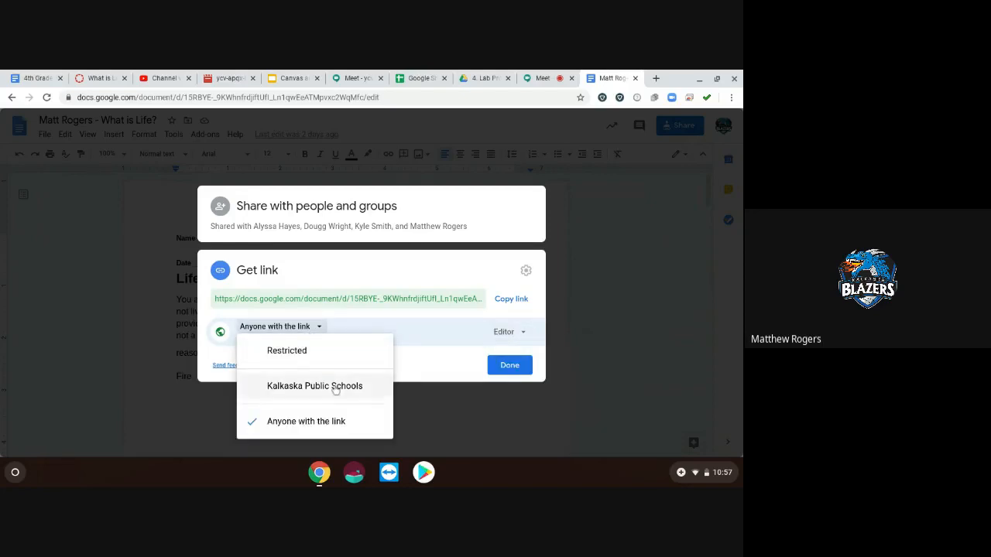
{"action": "left_click", "coordinate": [310, 422]}
{"action": "left_click", "coordinate": [520, 304]}
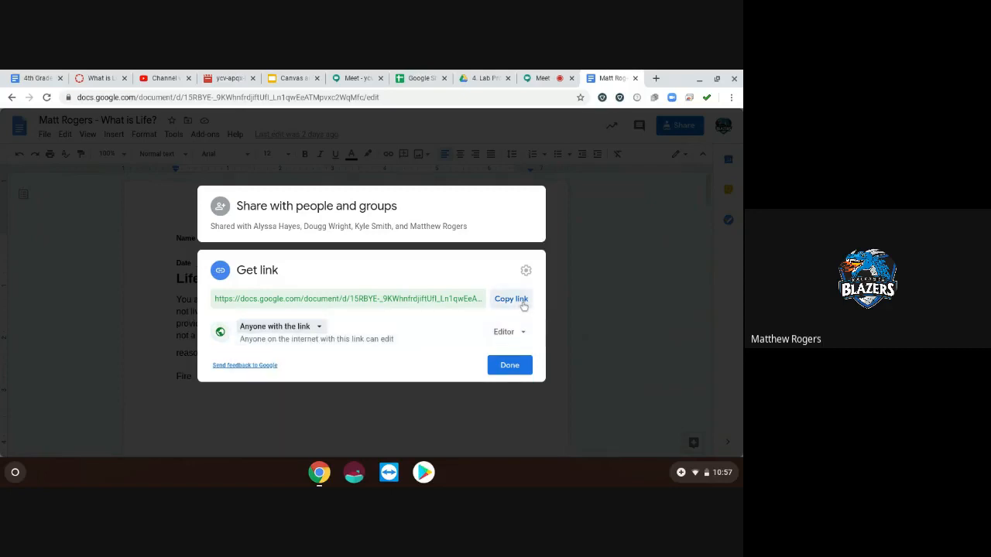
Return to Canvas and paste the copied document link into the text entry submission box.
{"action": "left_click", "coordinate": [94, 76]}
{"action": "left_click", "coordinate": [260, 354]}
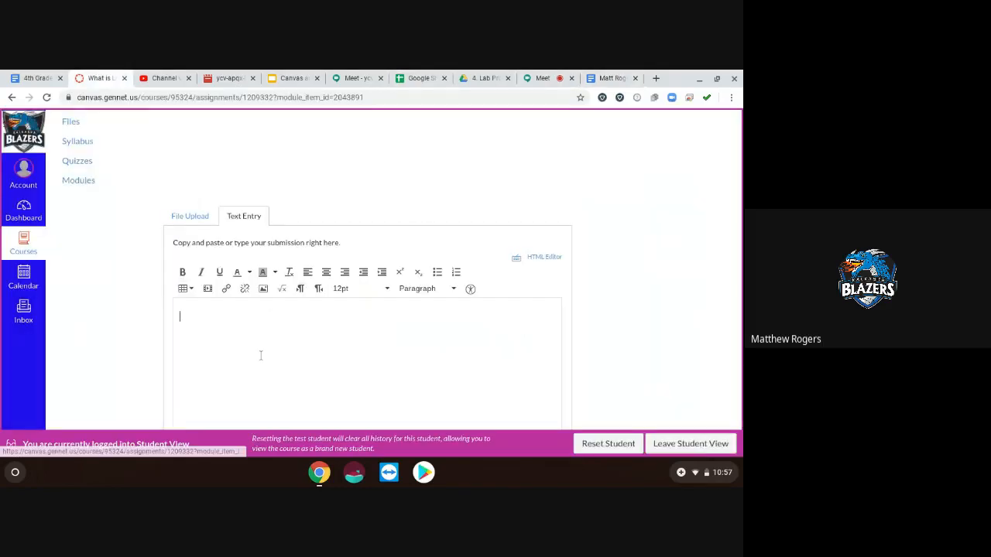
{"action": "key", "text": "ctrl+v"}
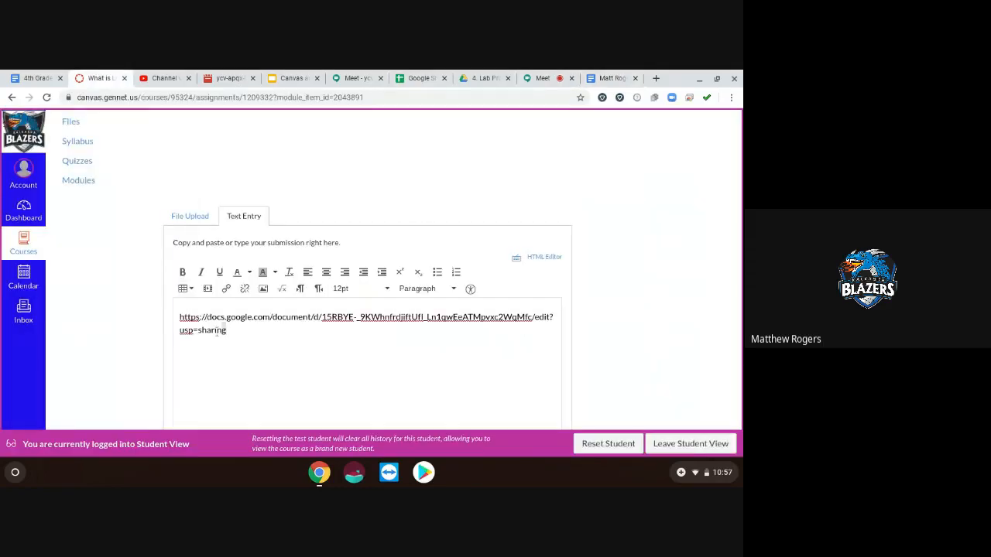
Turn the pasted URL text into a hyperlink pointing to the copied document address.
{"action": "left_click_drag", "start_coordinate": [226, 330], "coordinate": [156, 315]}
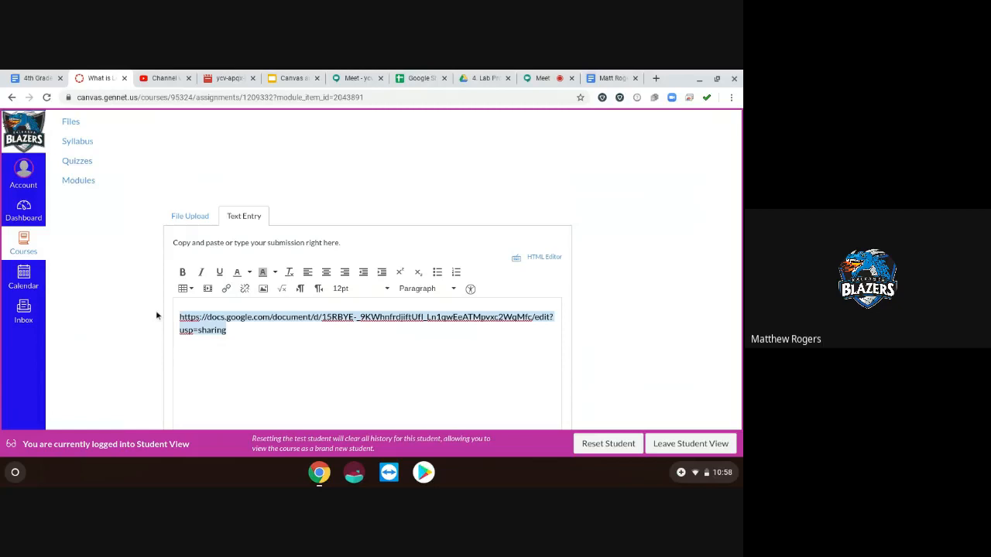
{"action": "left_click", "coordinate": [285, 356]}
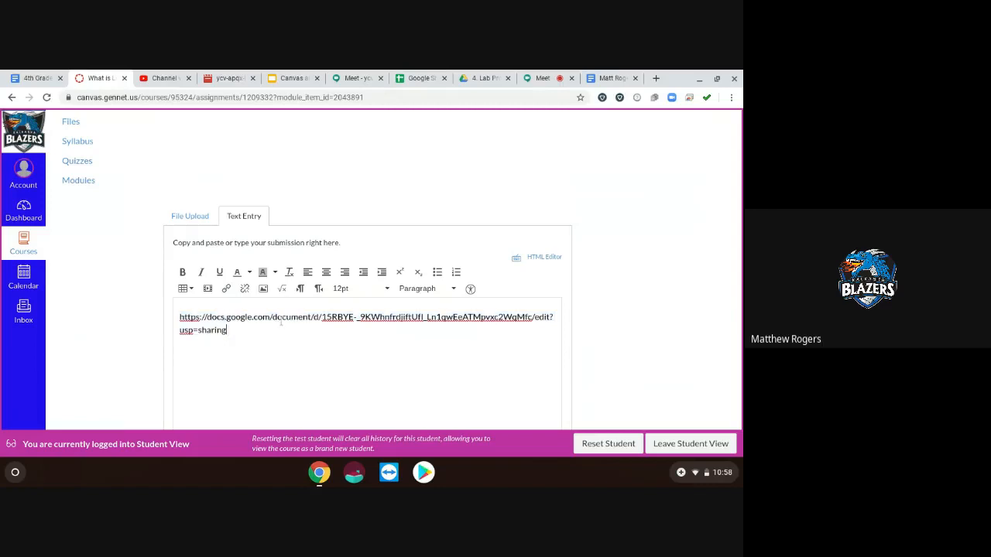
{"action": "left_click_drag", "start_coordinate": [268, 330], "coordinate": [186, 315]}
{"action": "left_click", "coordinate": [284, 341]}
{"action": "left_click_drag", "start_coordinate": [241, 336], "coordinate": [143, 305]}
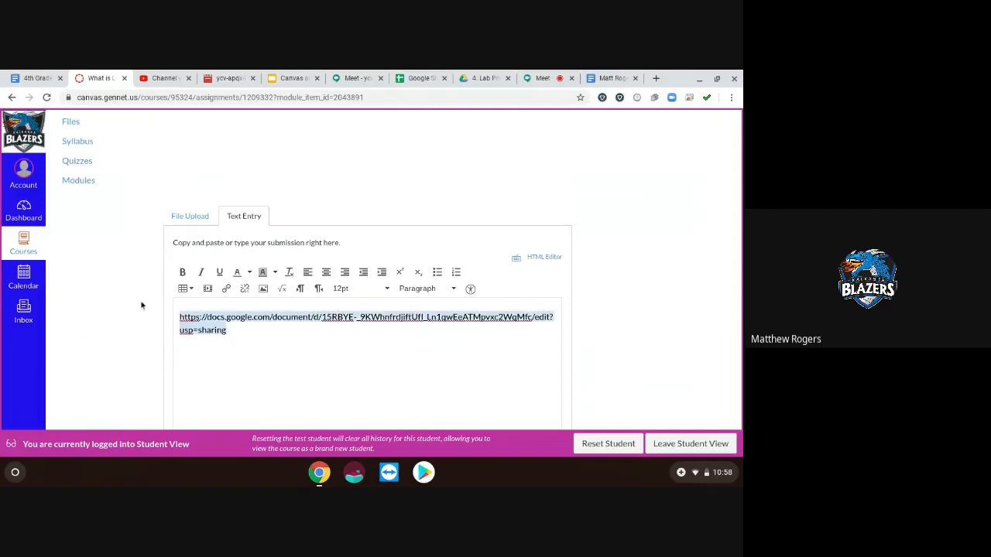
{"action": "left_click", "coordinate": [226, 290]}
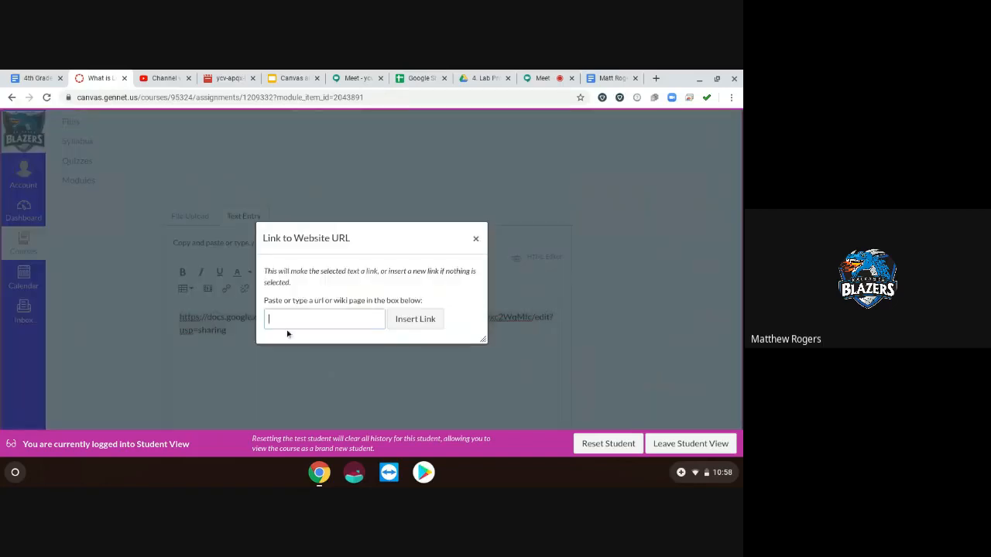
{"action": "key", "text": "ctrl+v"}
{"action": "left_click", "coordinate": [436, 324]}
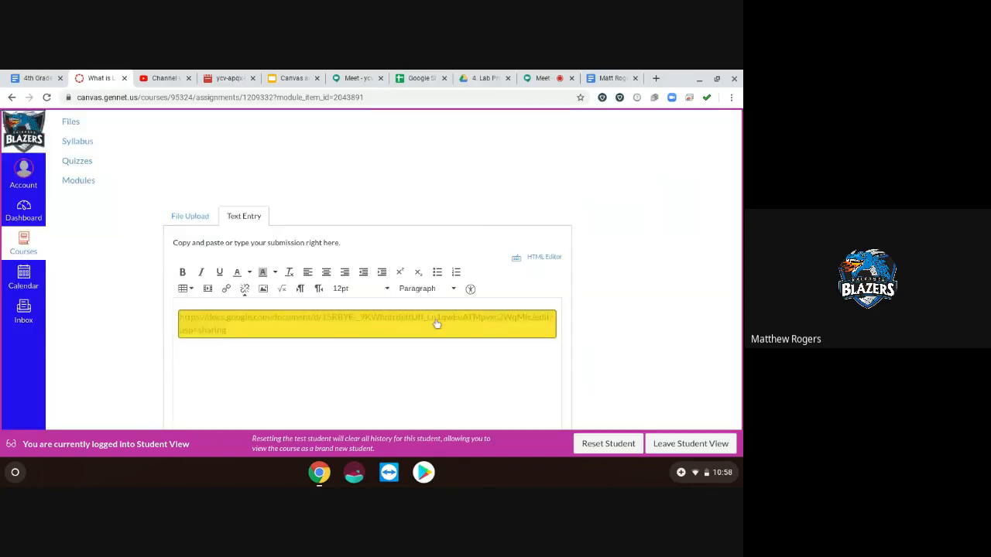
{"action": "left_click", "coordinate": [405, 340]}
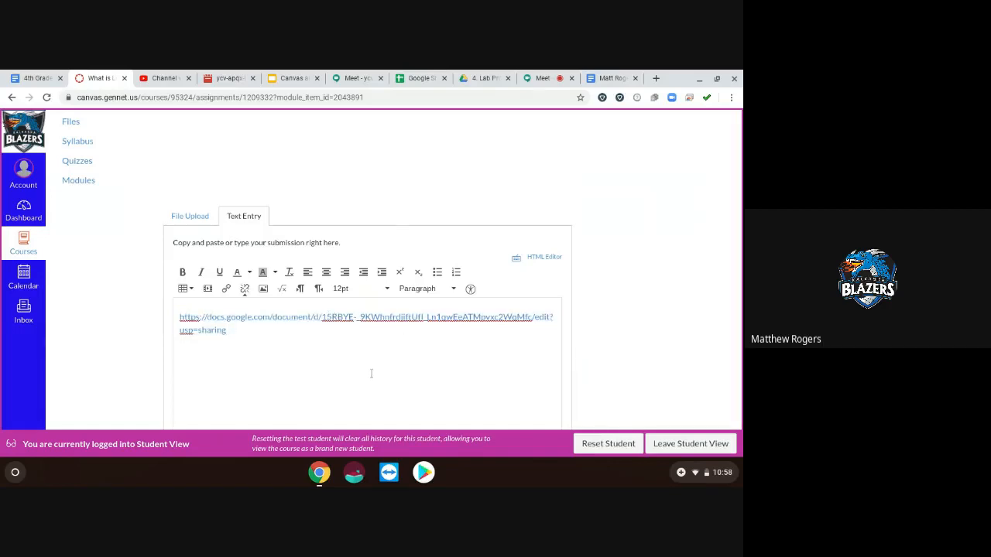
Review the attached PDF under file upload and the linked URL under text entry.
{"action": "scroll", "coordinate": [372, 374], "scroll_direction": "down", "scroll_amount": 1}
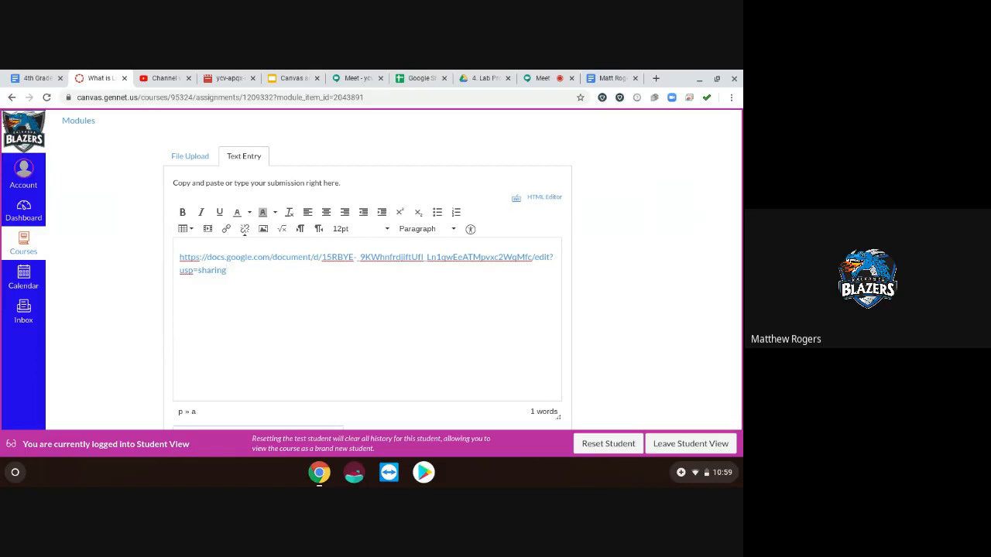
{"action": "left_click", "coordinate": [176, 157]}
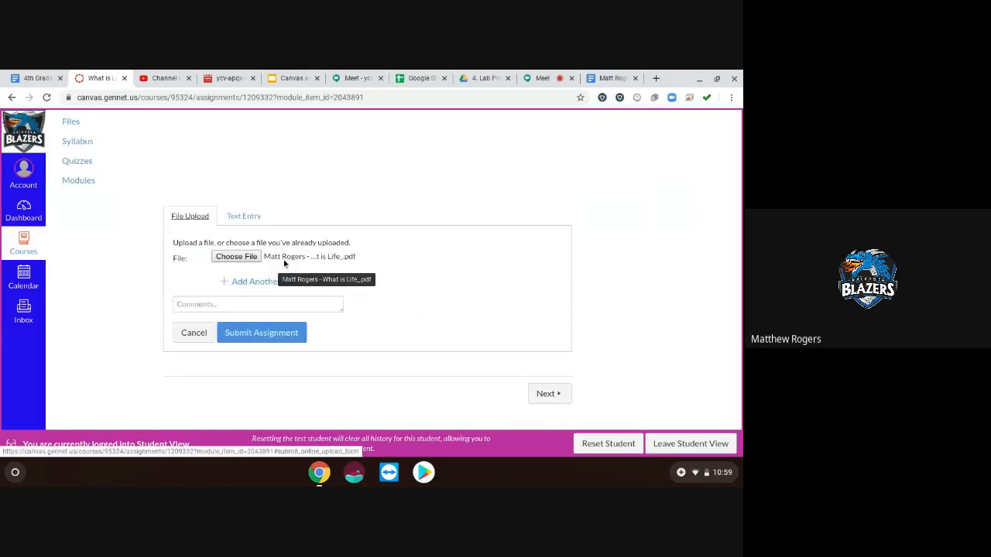
{"action": "left_click", "coordinate": [243, 216]}
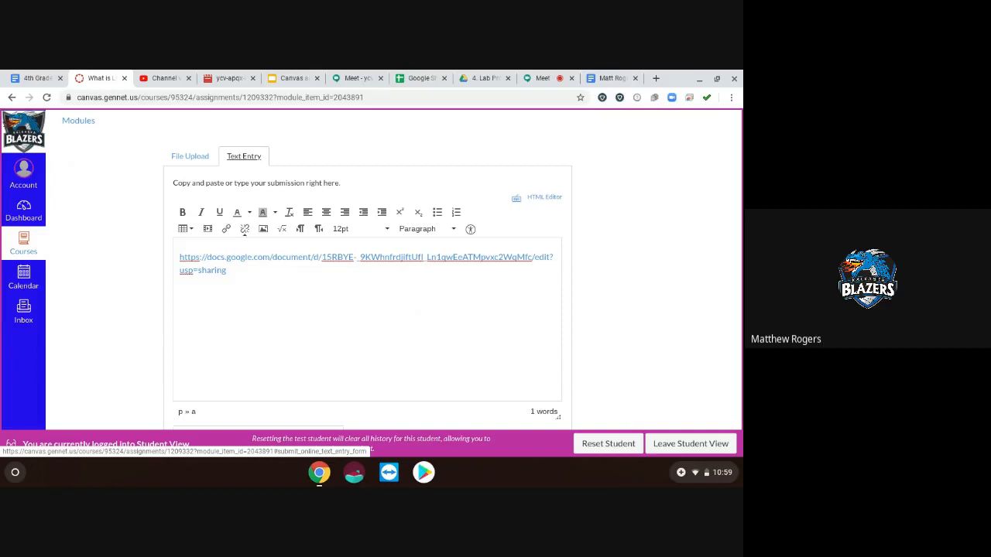
Switch to the Google Meet call and request to stop the meeting recording.
{"action": "left_click", "coordinate": [542, 78]}
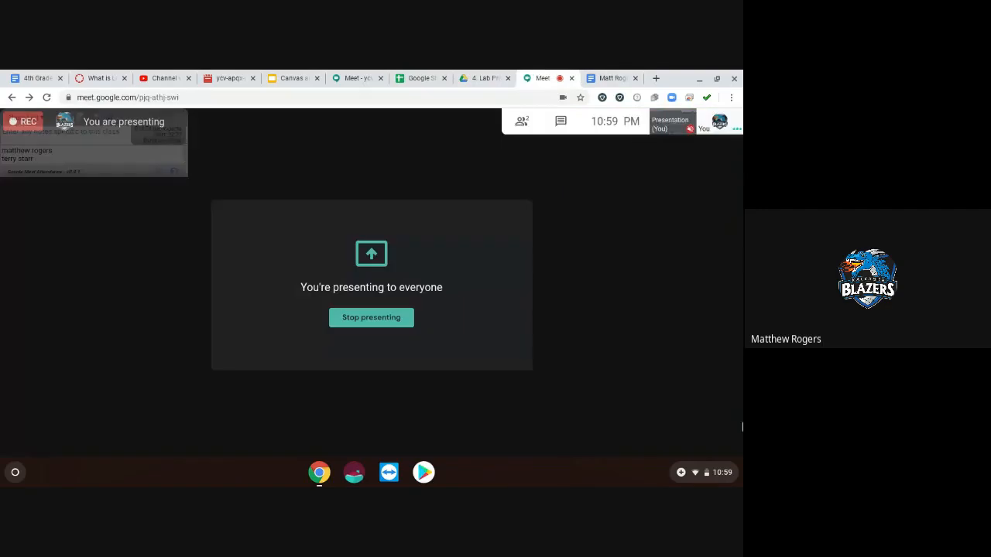
{"action": "left_click", "coordinate": [726, 433]}
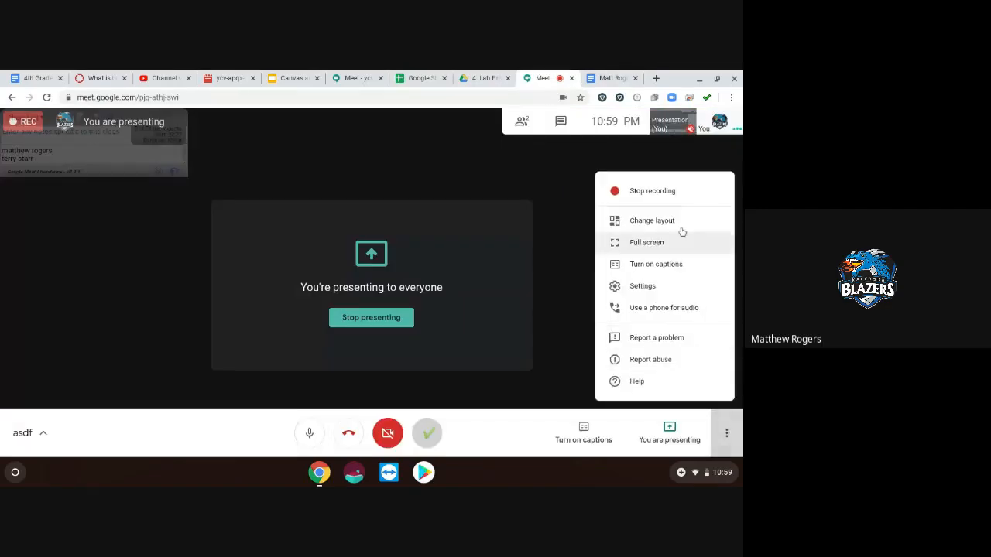
{"action": "left_click", "coordinate": [658, 191]}
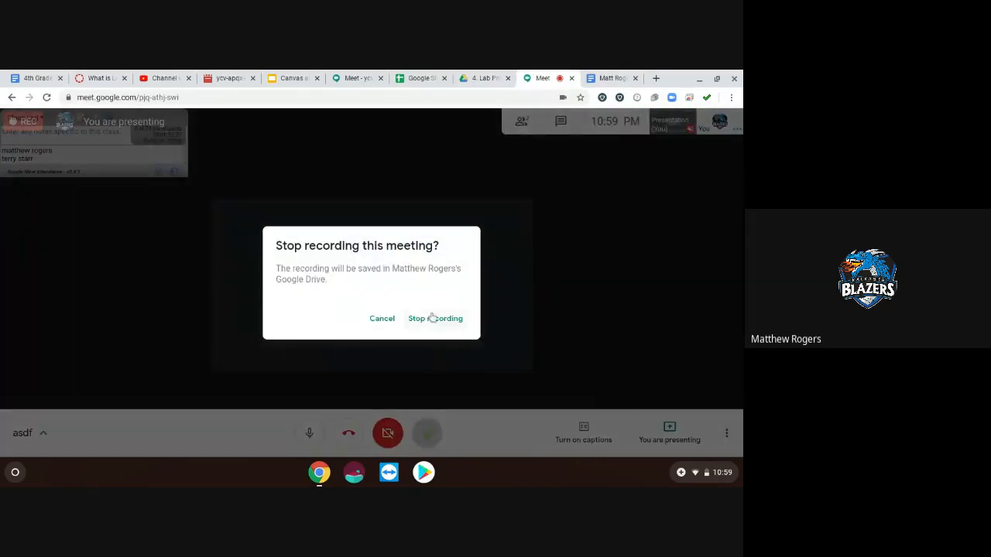